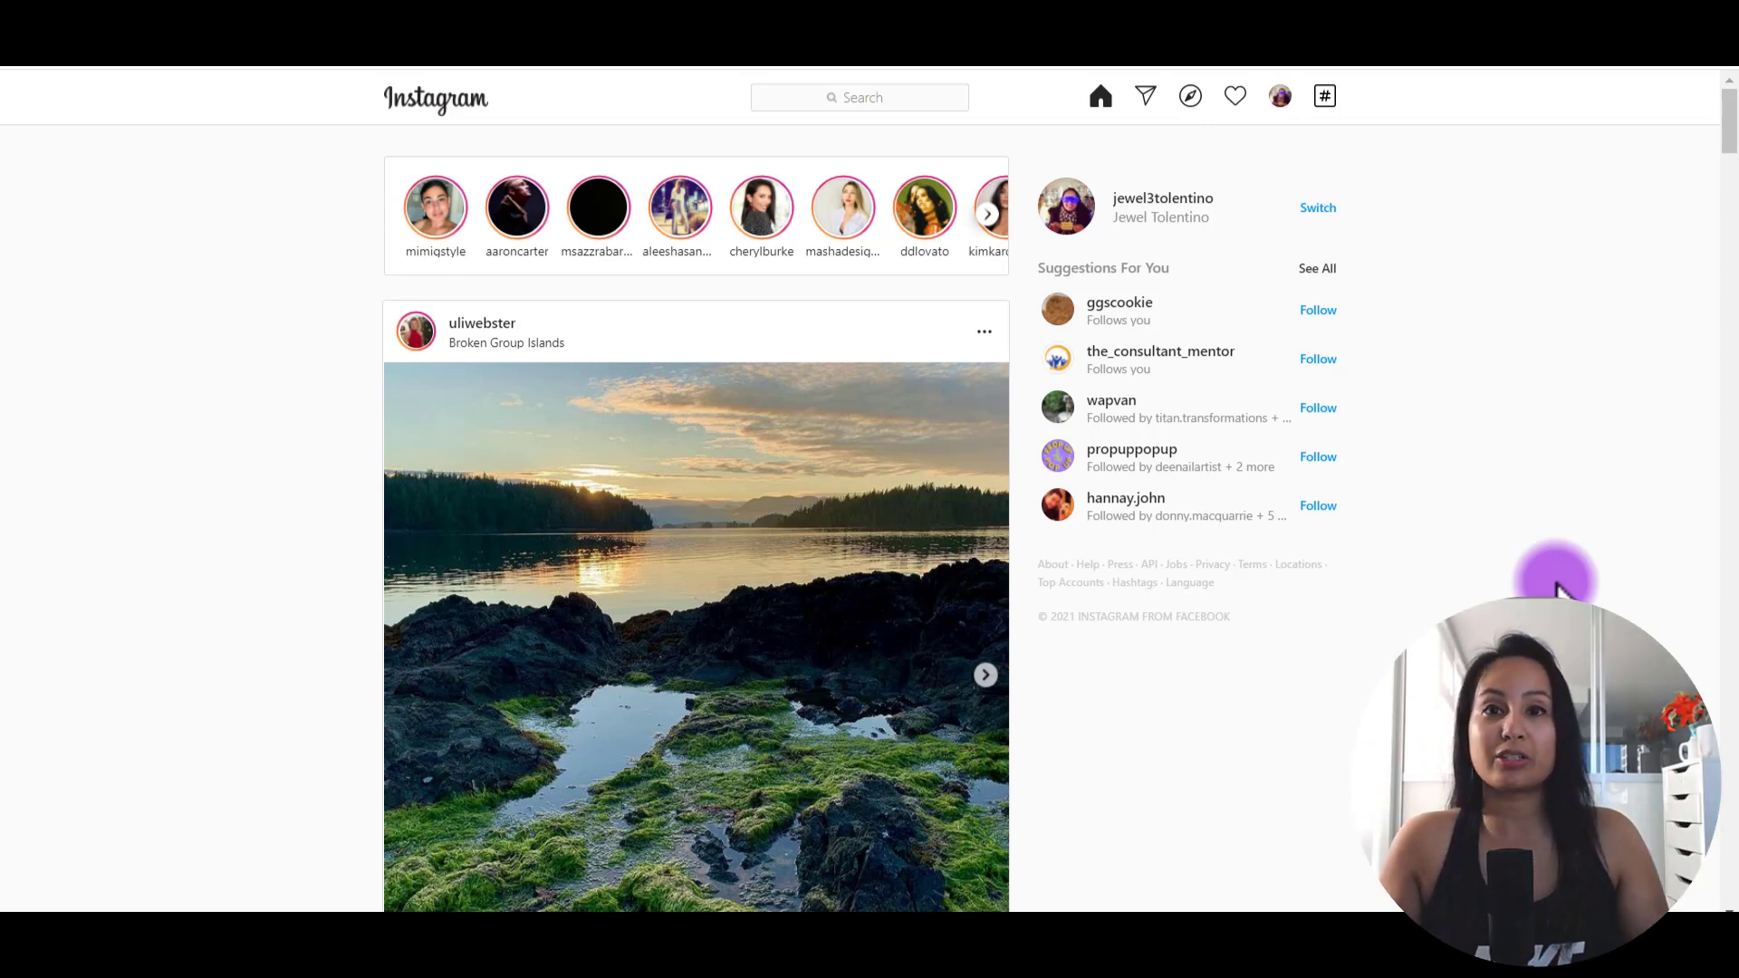
scroll(1561, 584, down, 1)
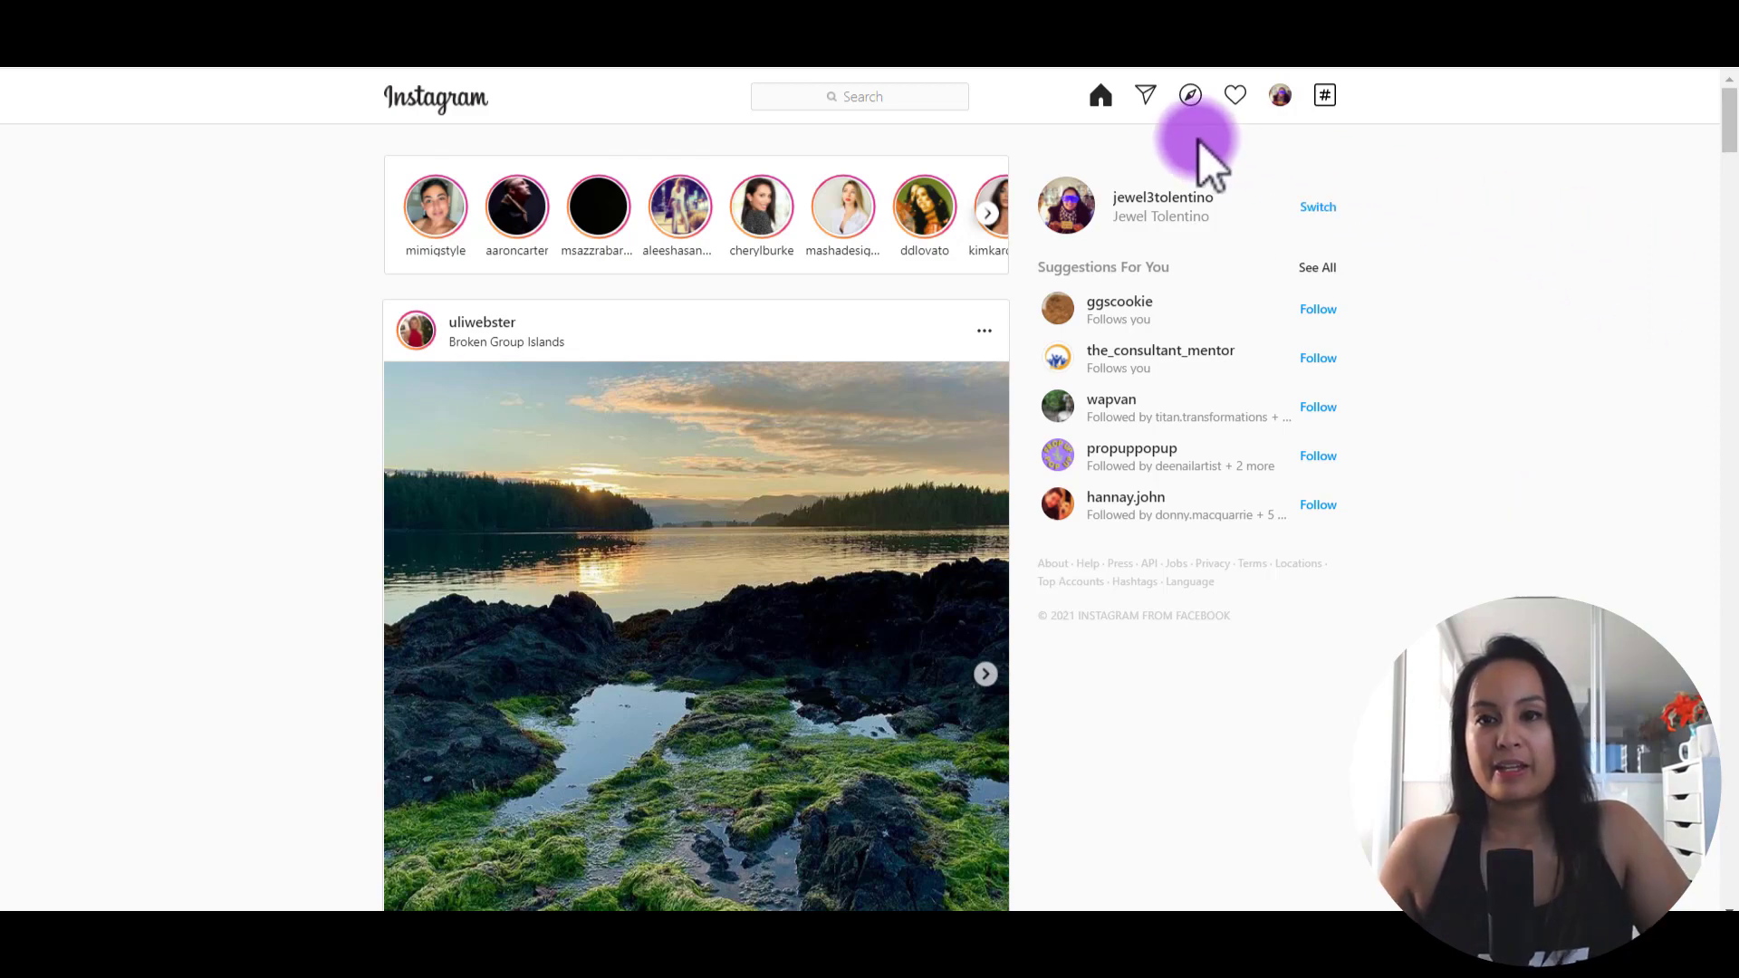
Step: Open your own Instagram profile and show its IGTV videos tab
click(1134, 202)
scroll(1580, 364, down, 8)
scroll(1581, 364, down, 5)
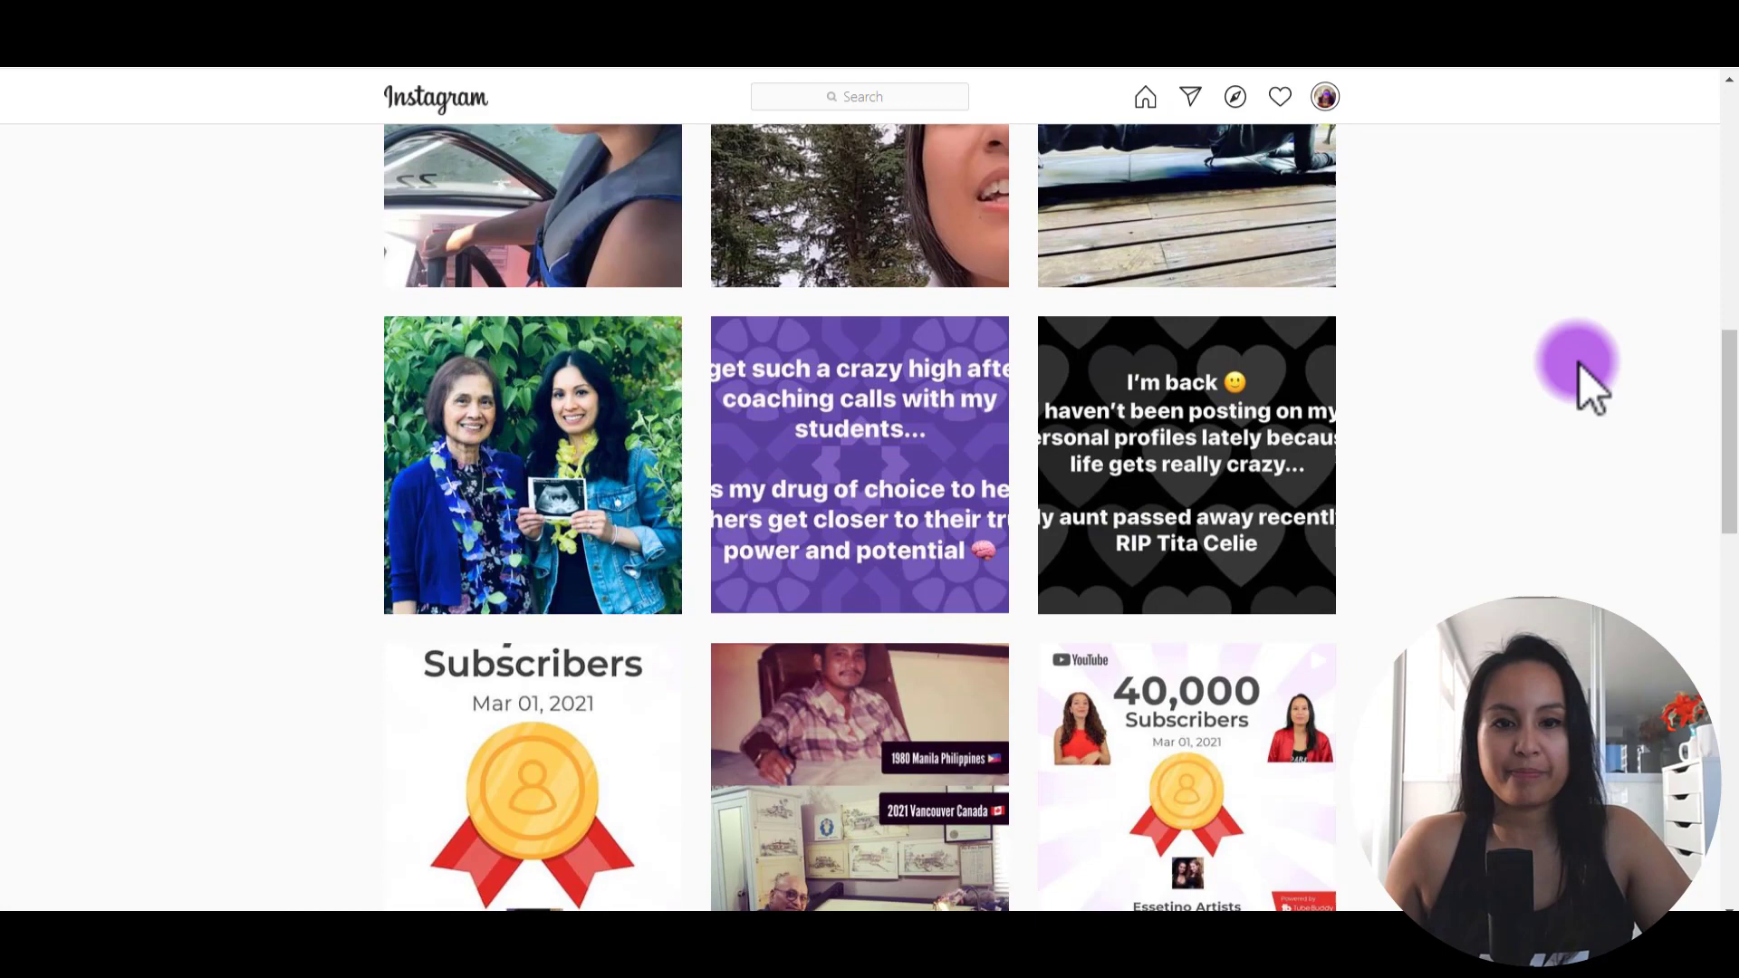
scroll(1581, 365, up, 5)
scroll(1580, 365, up, 5)
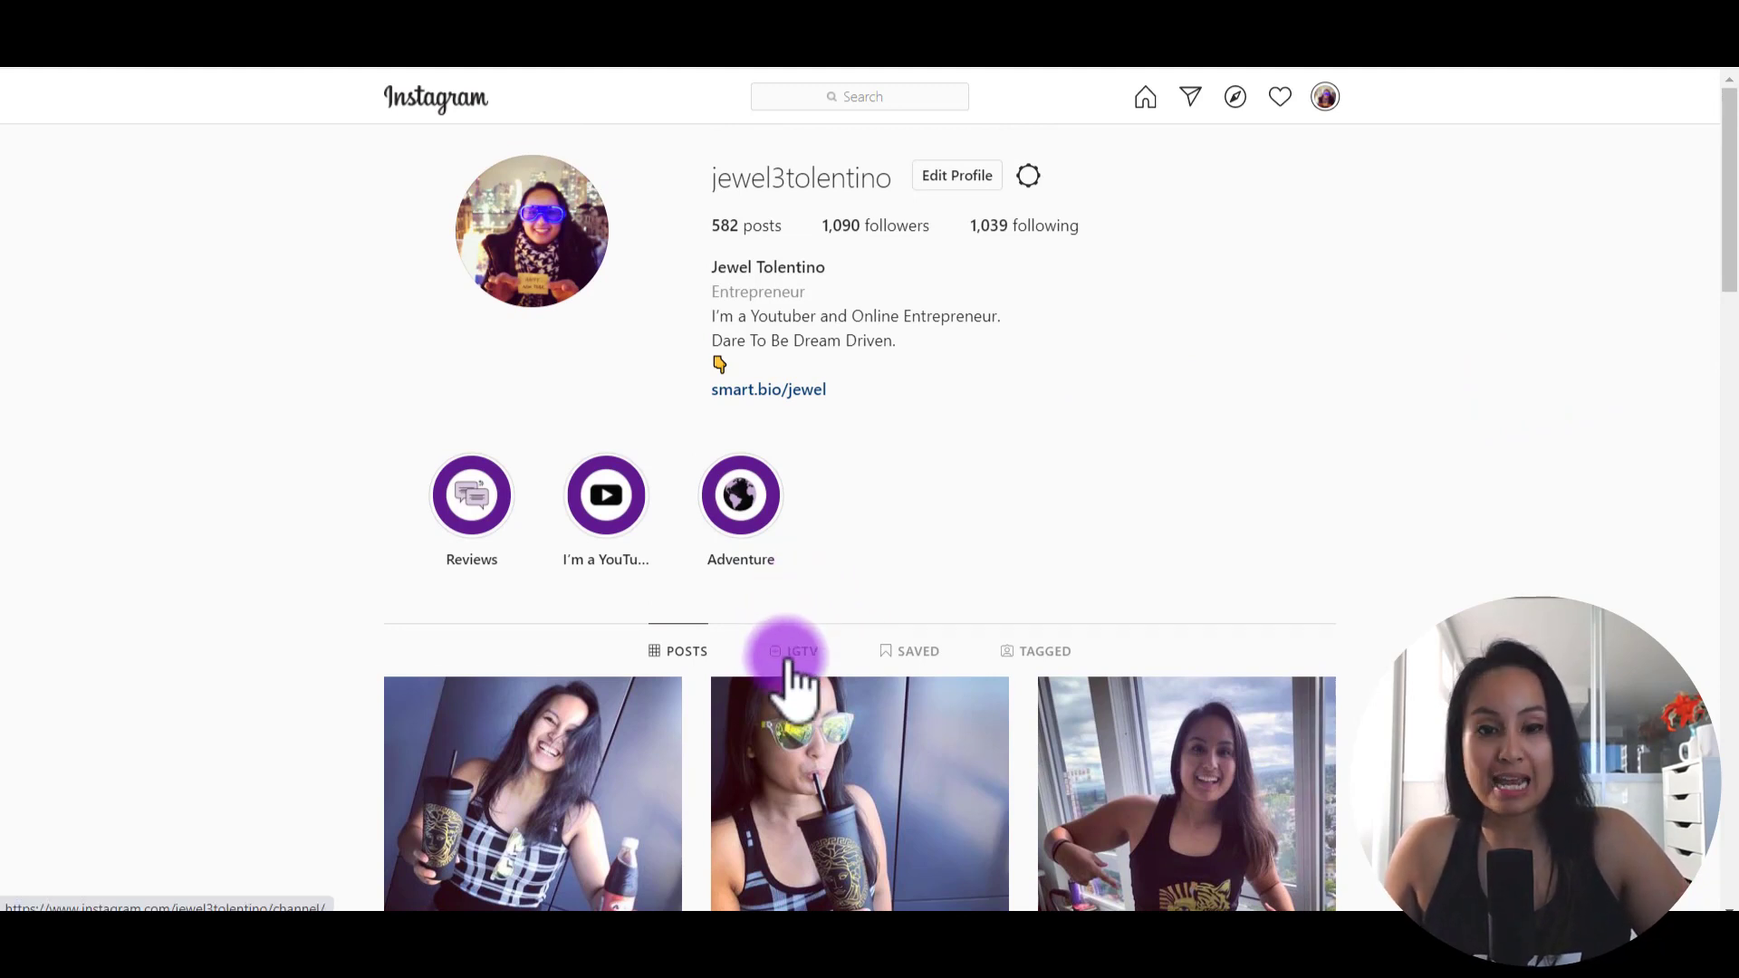
click(791, 652)
scroll(870, 543, down, 3)
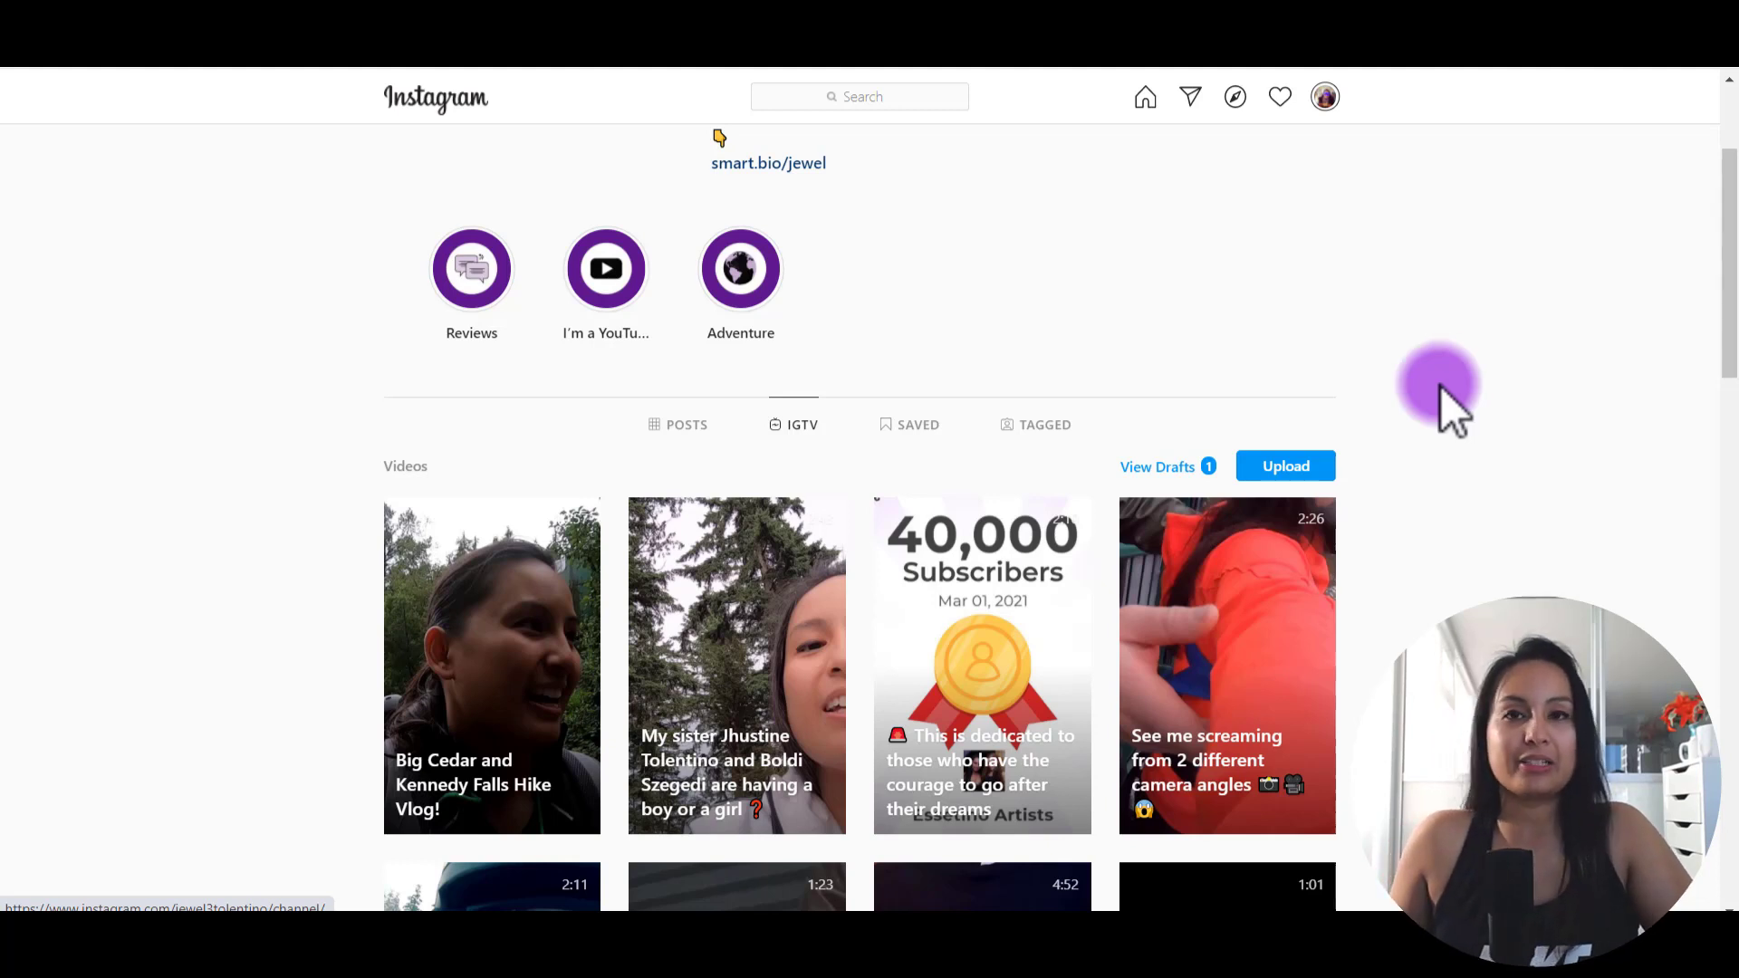
Step: Start a new IGTV video and upload the Facebook Ad Blooper video file
click(1291, 466)
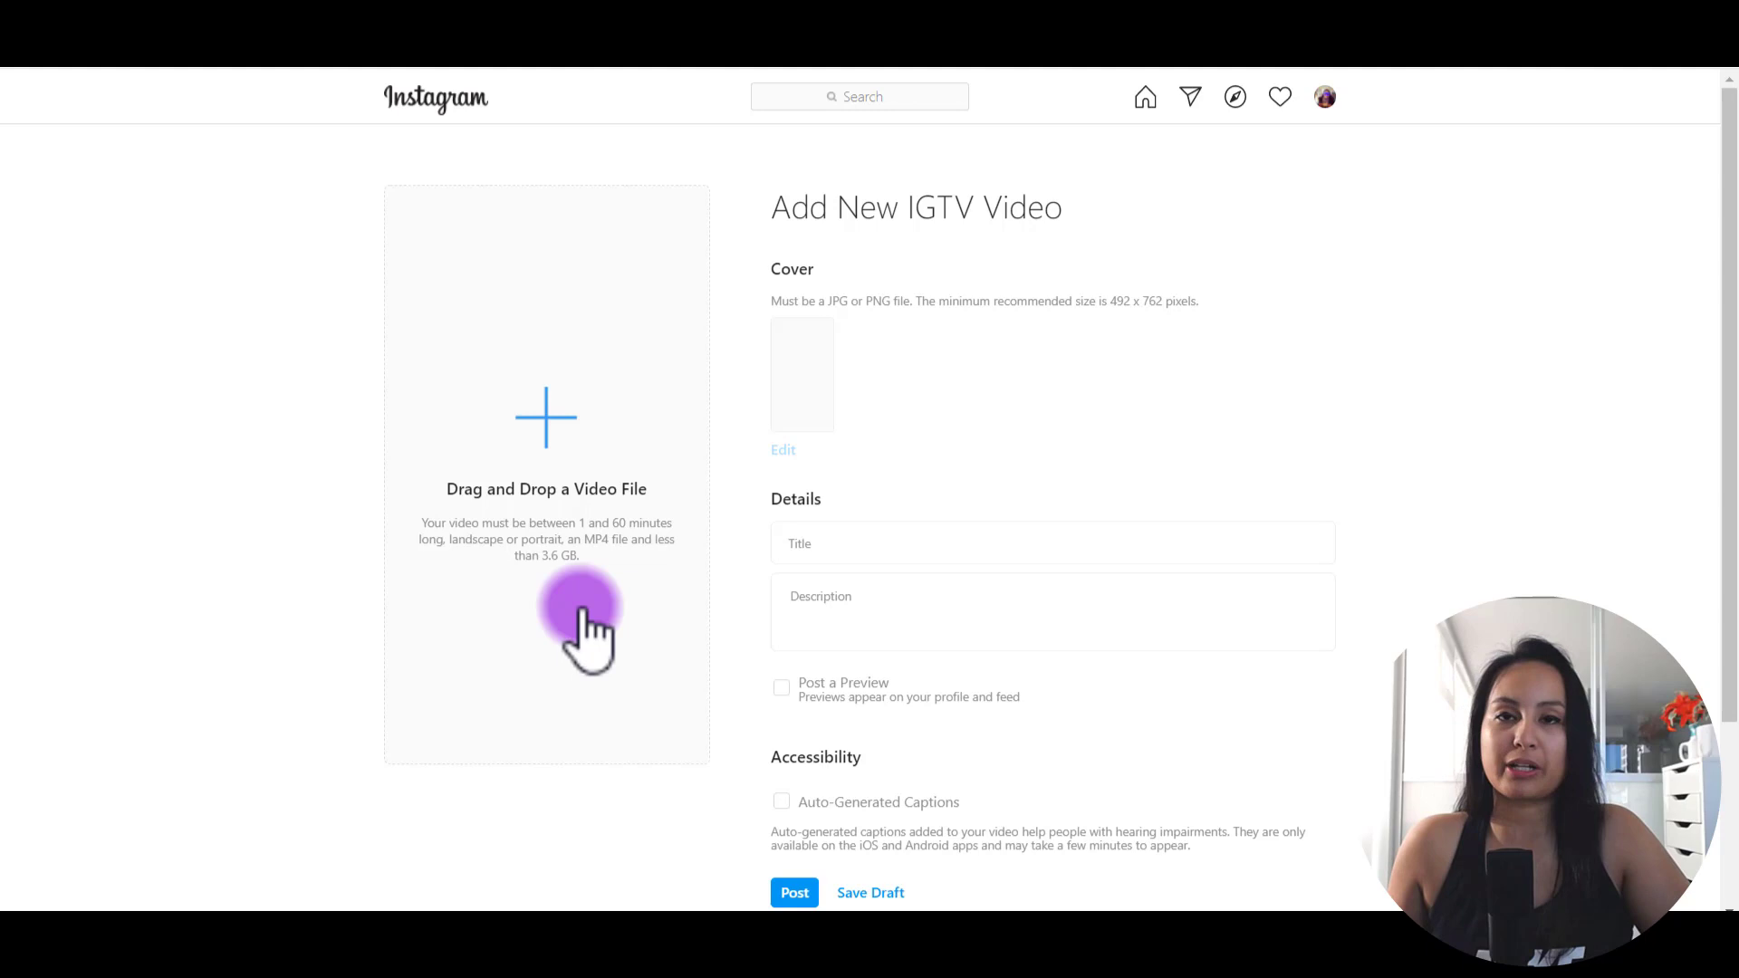
click(525, 408)
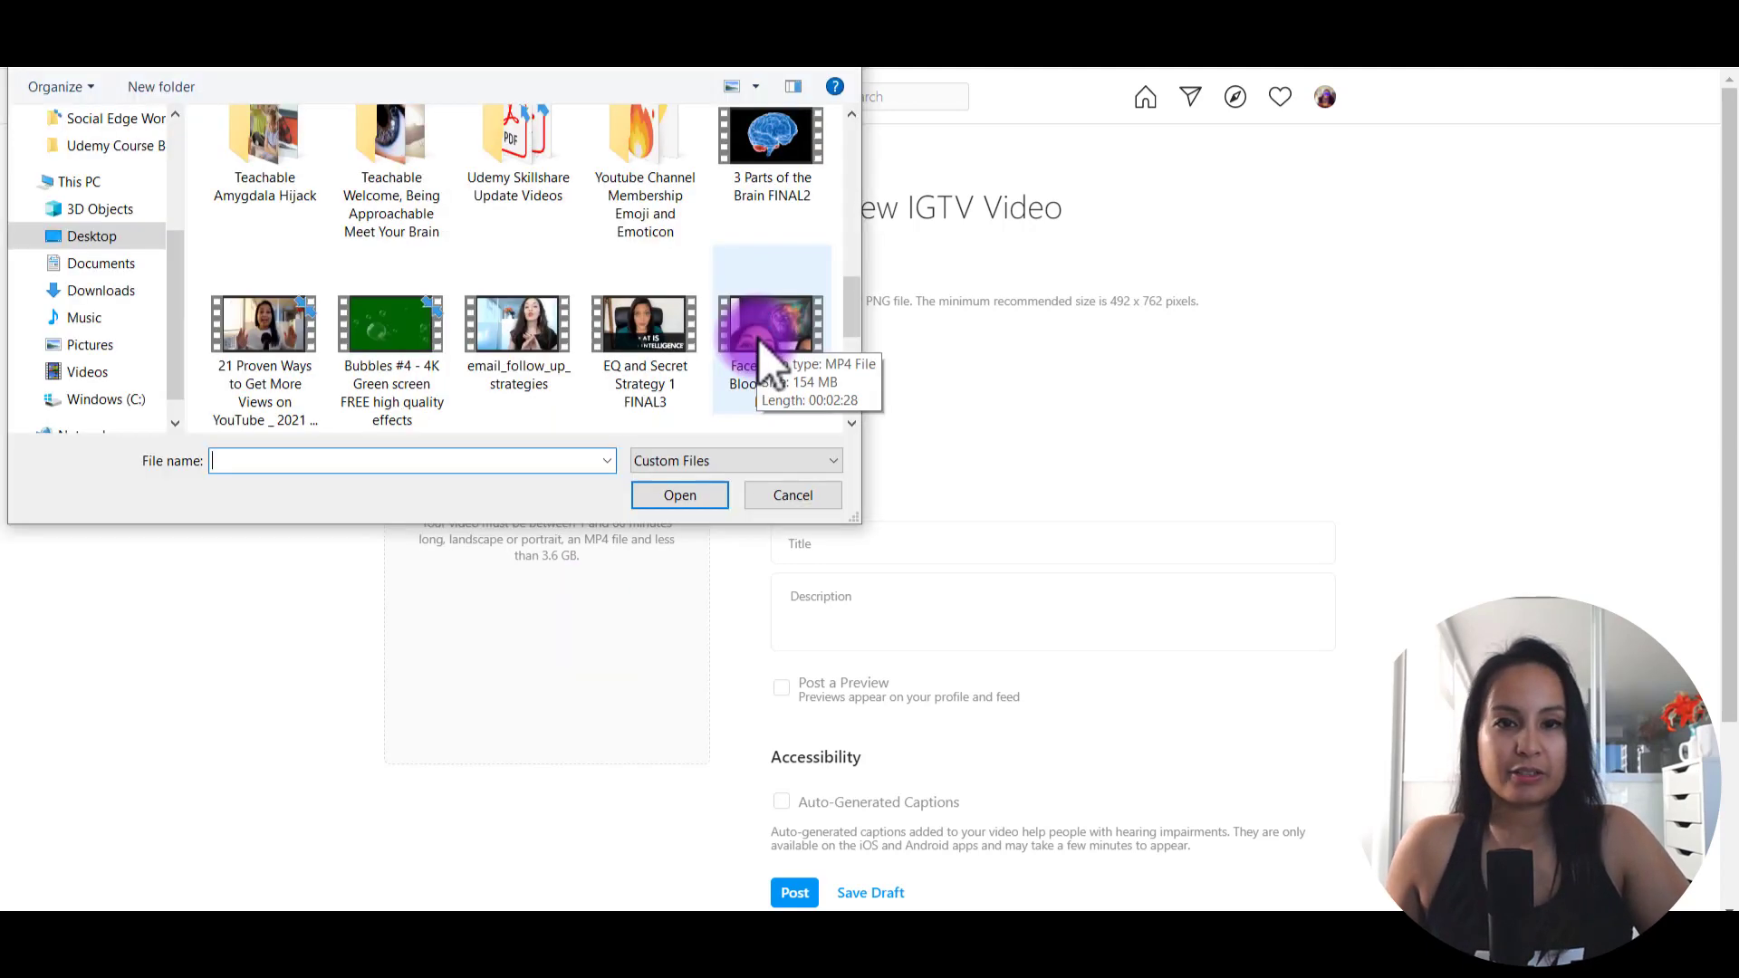
double_click(758, 339)
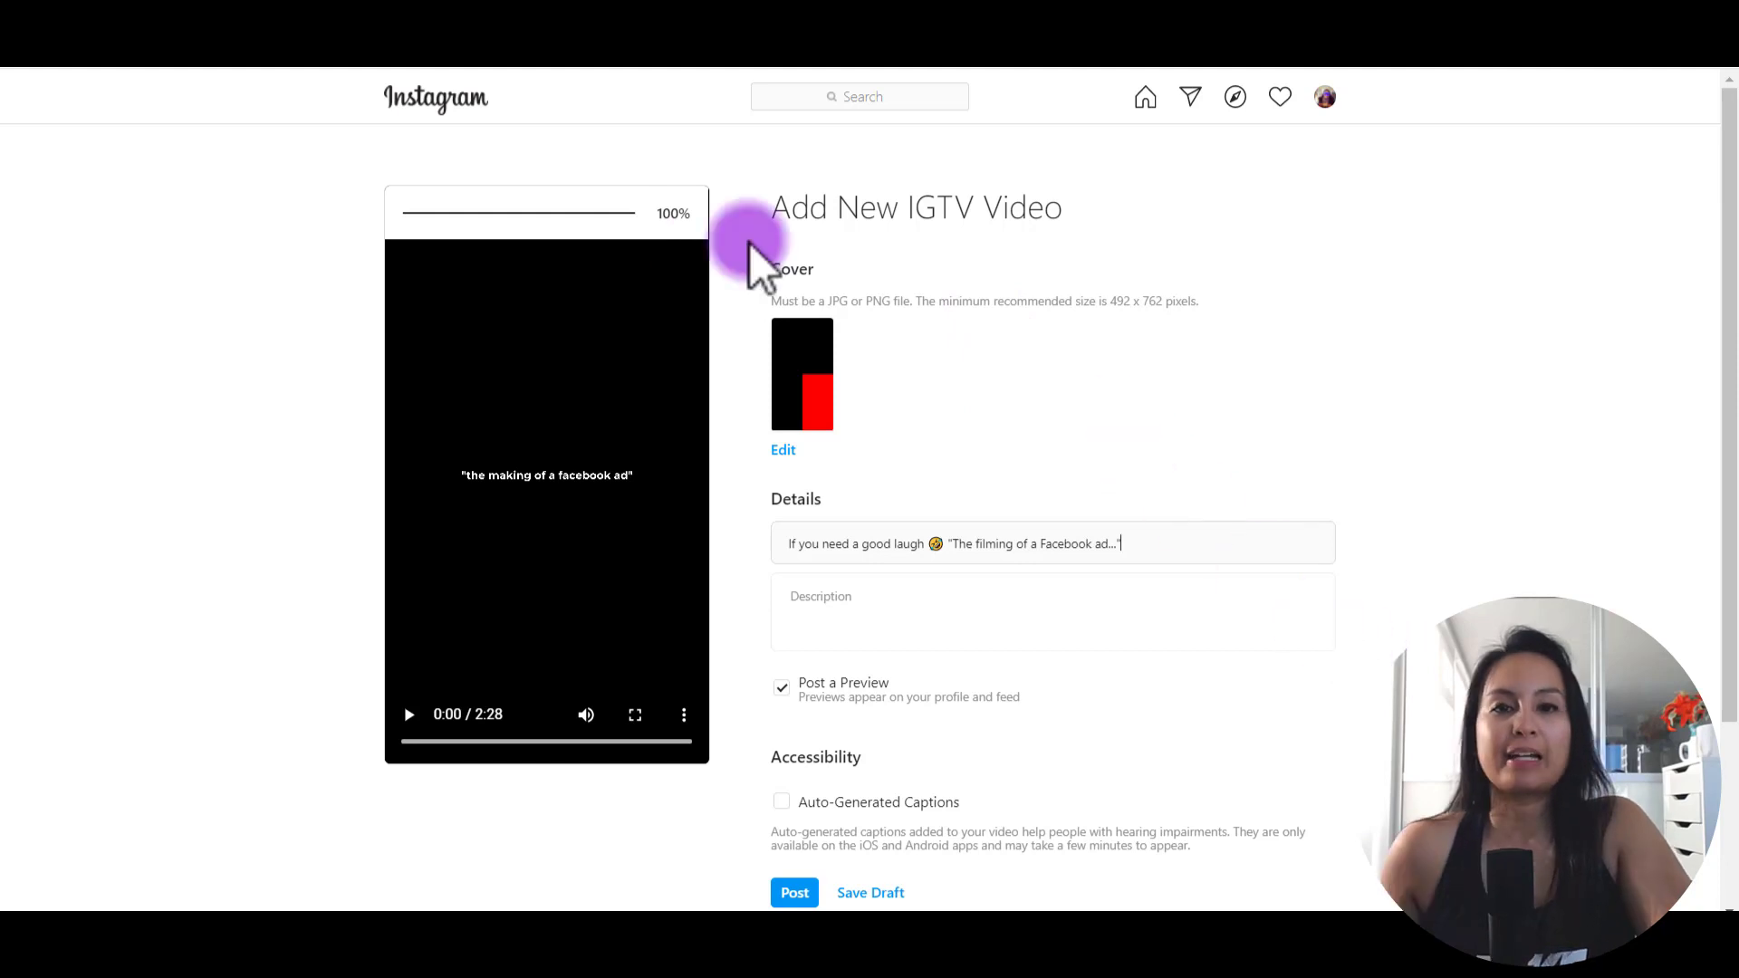
Step: Set the lion-painting photo as the cover and enable Auto-Generated Captions
click(809, 357)
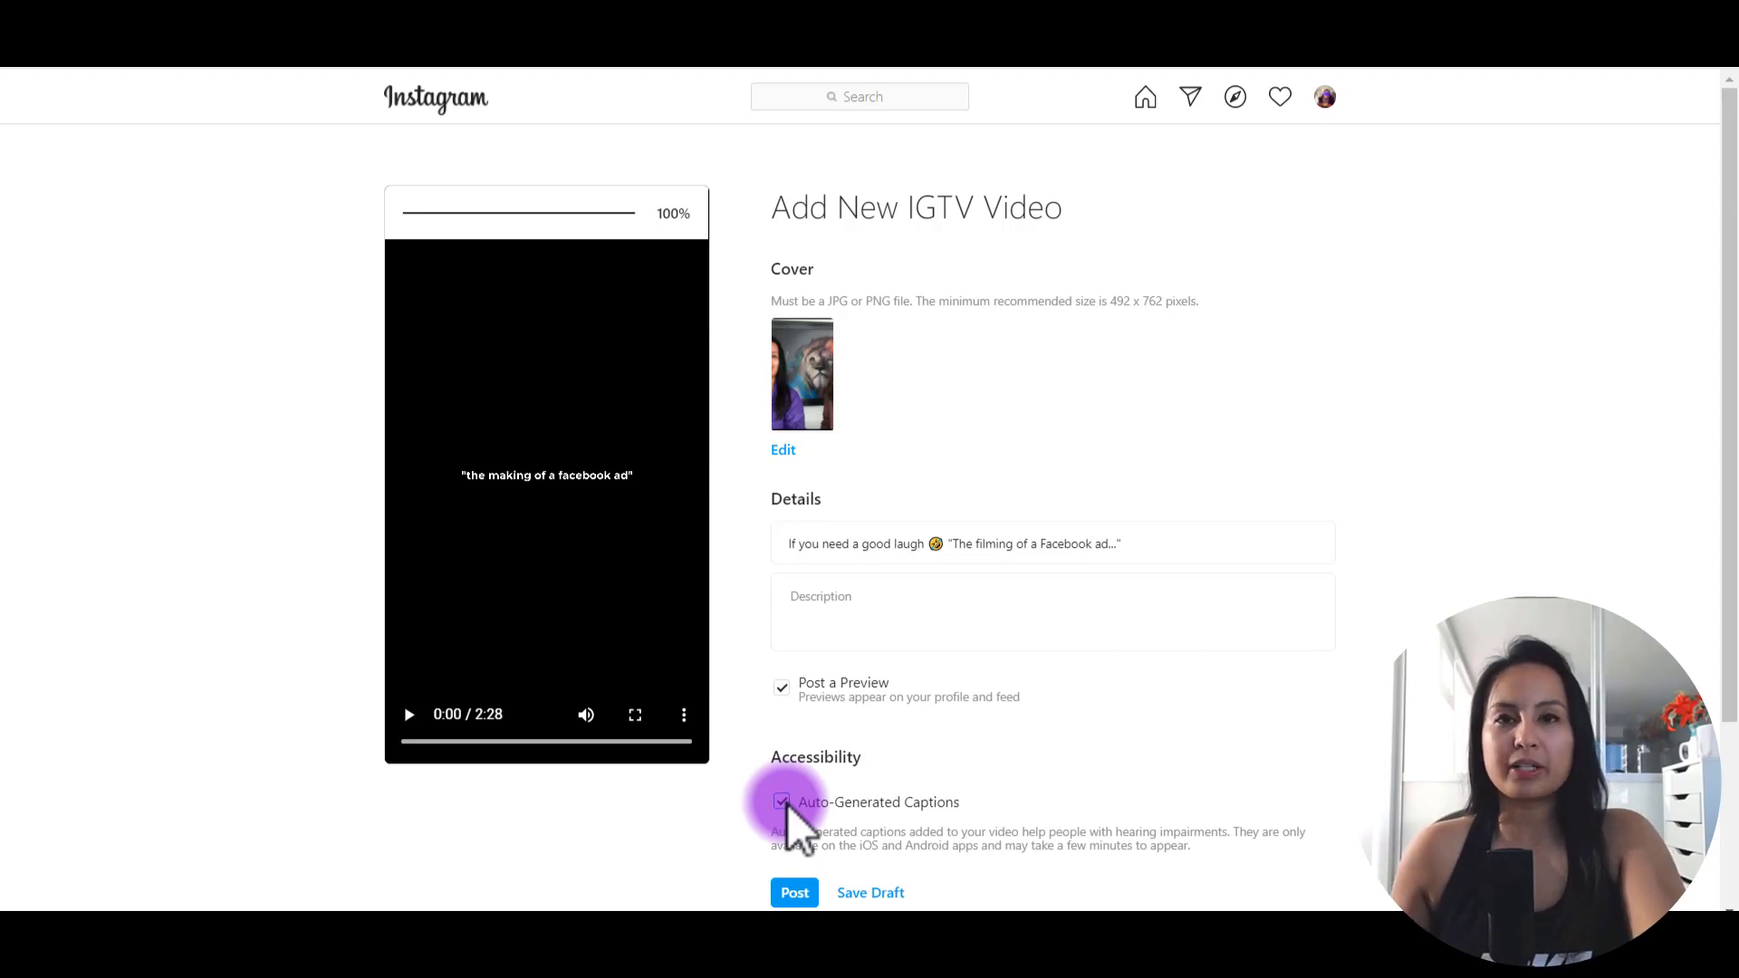
click(782, 802)
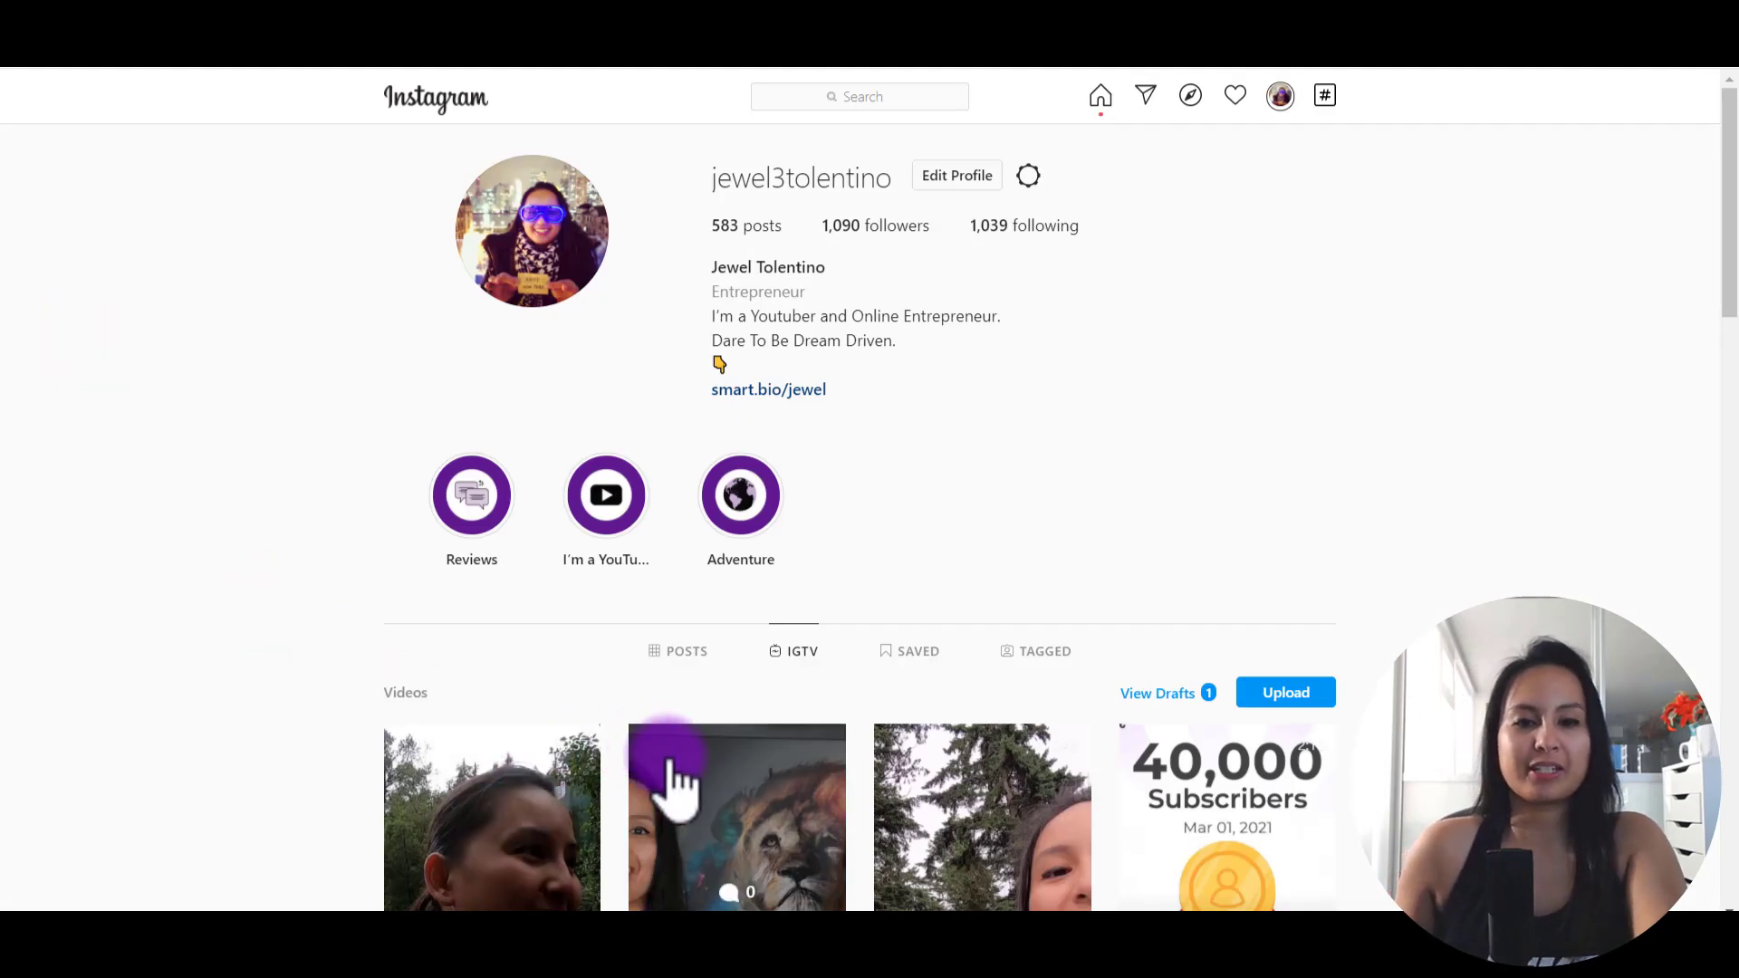
scroll(717, 809, down, 1)
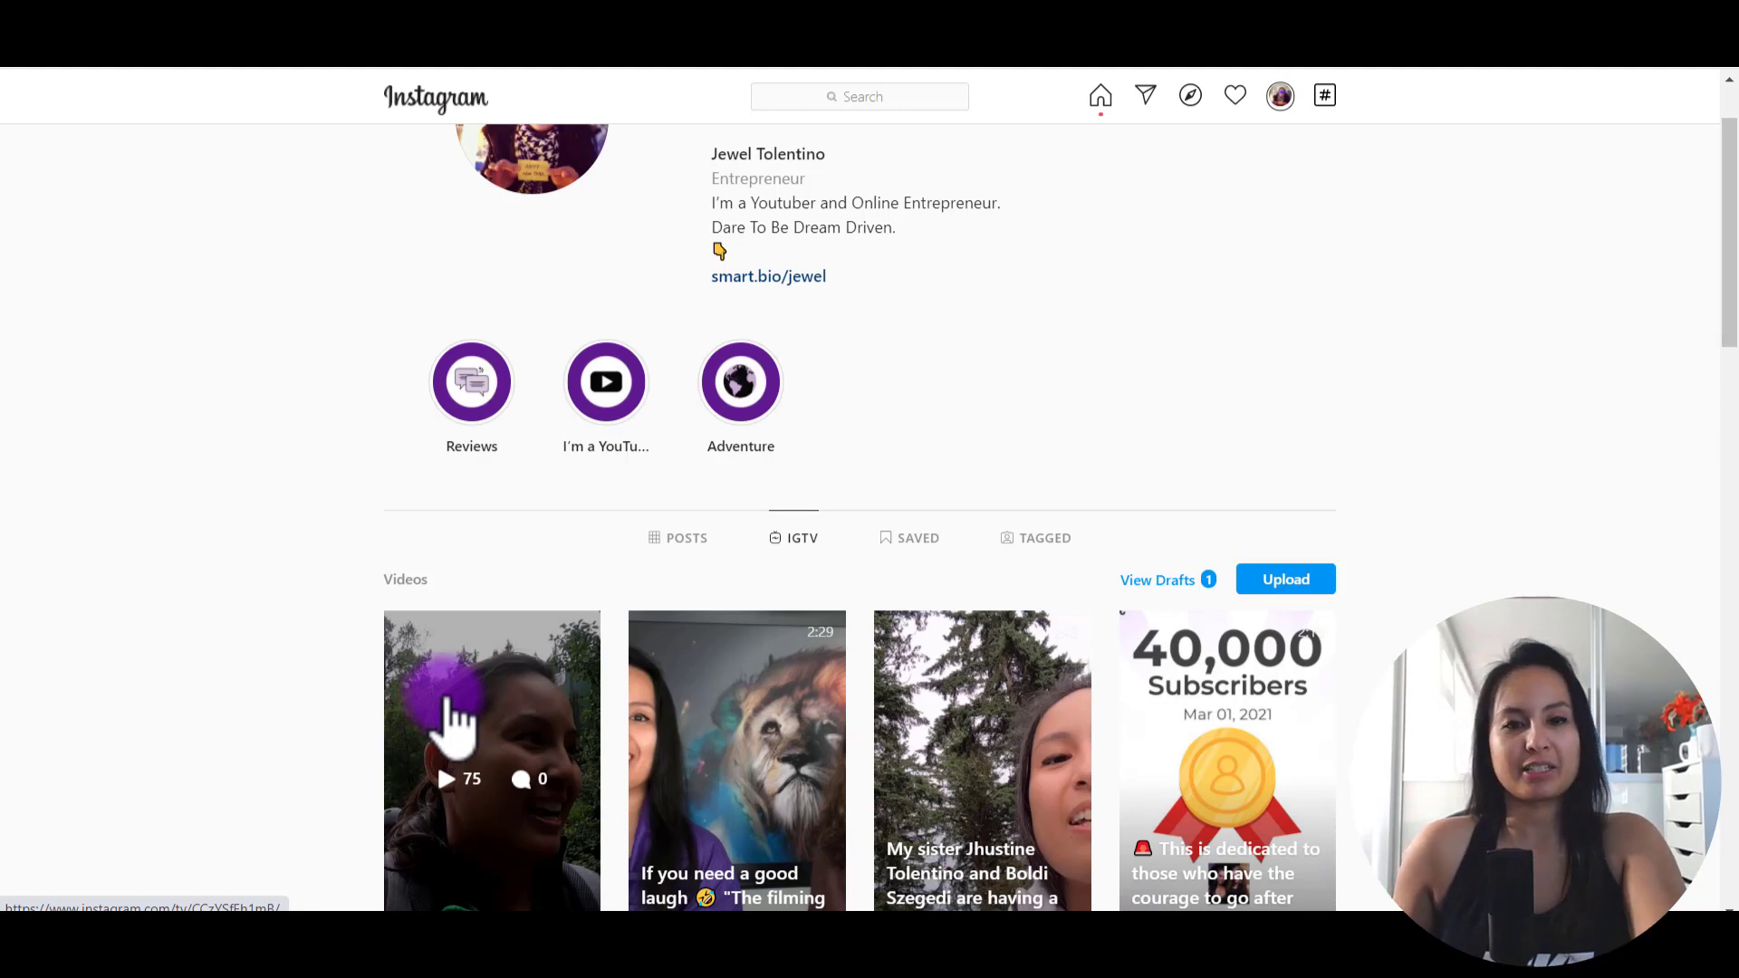
Step: Check the new lion-cover video in the profile's Posts grid, then the IGTV tab
click(685, 538)
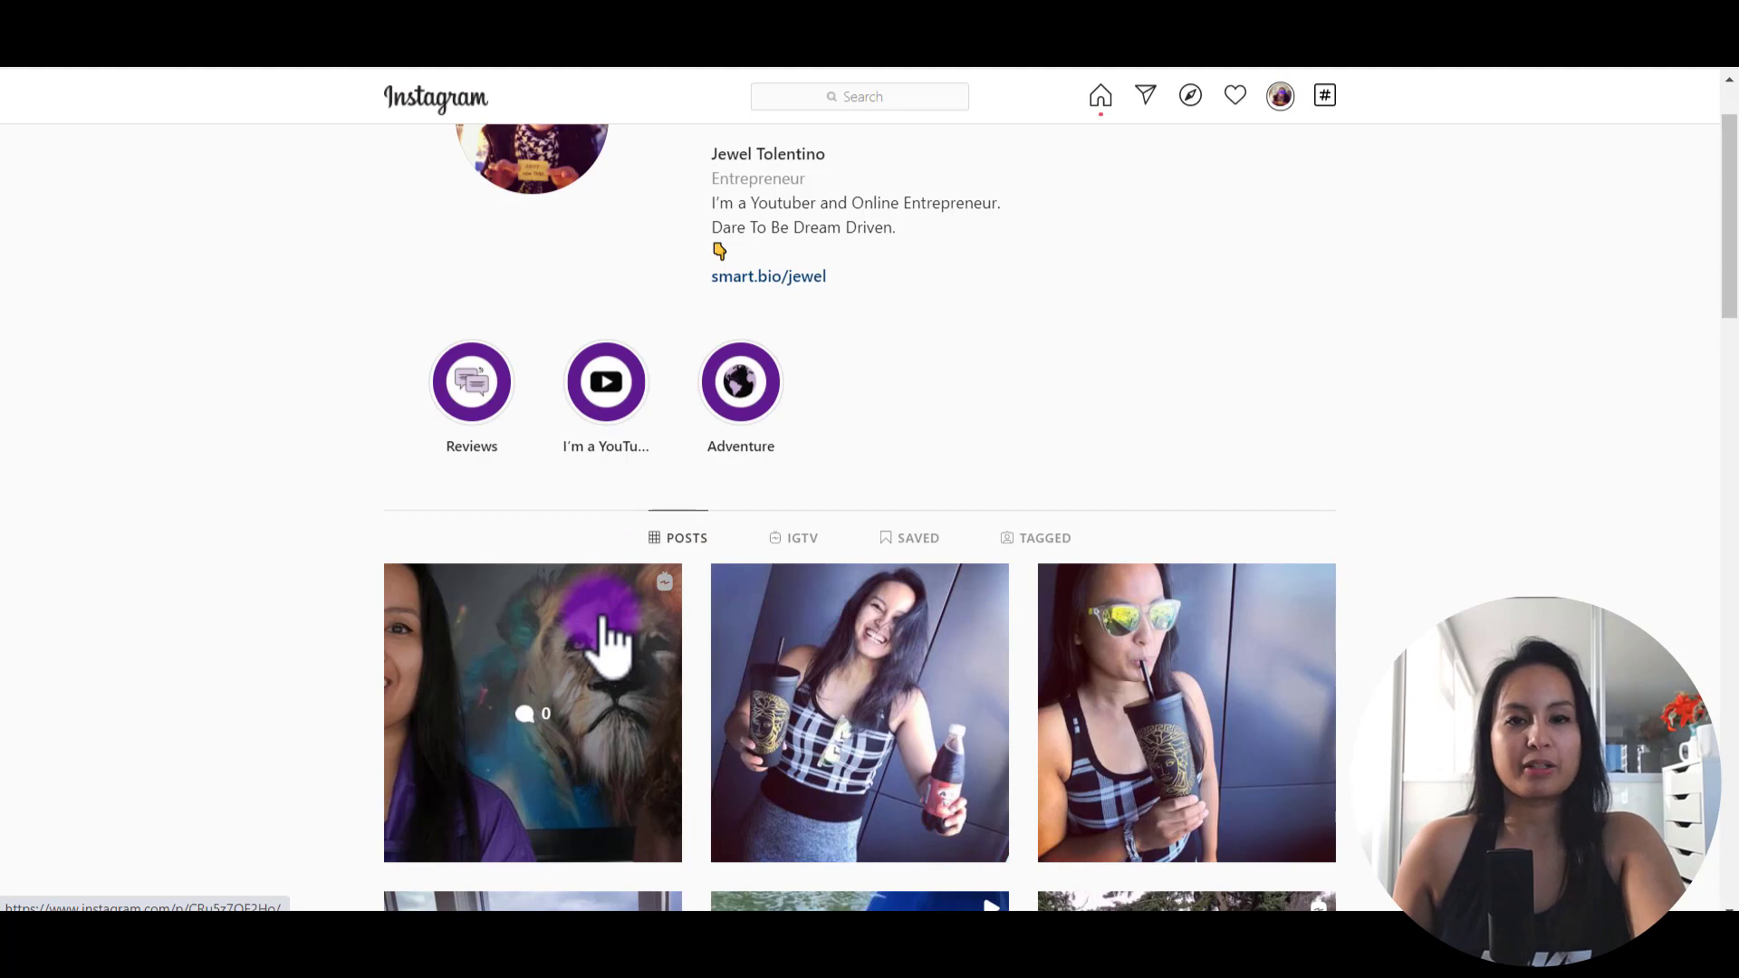
click(799, 538)
scroll(802, 557, down, 1)
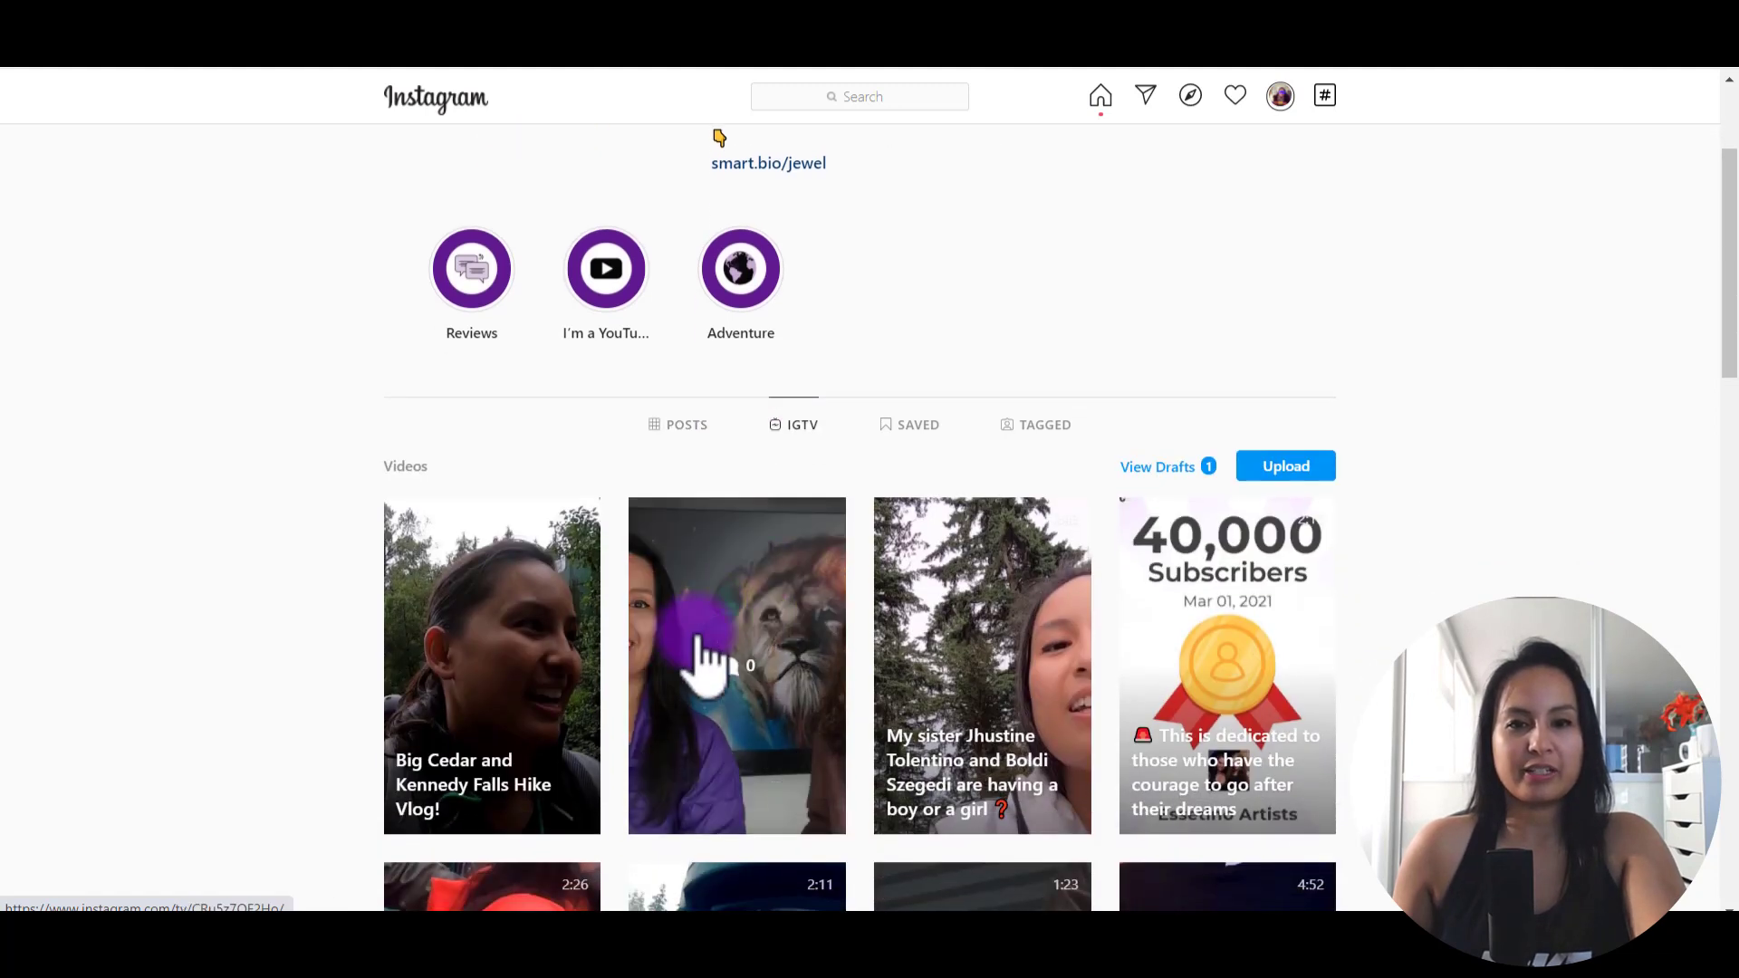
click(709, 652)
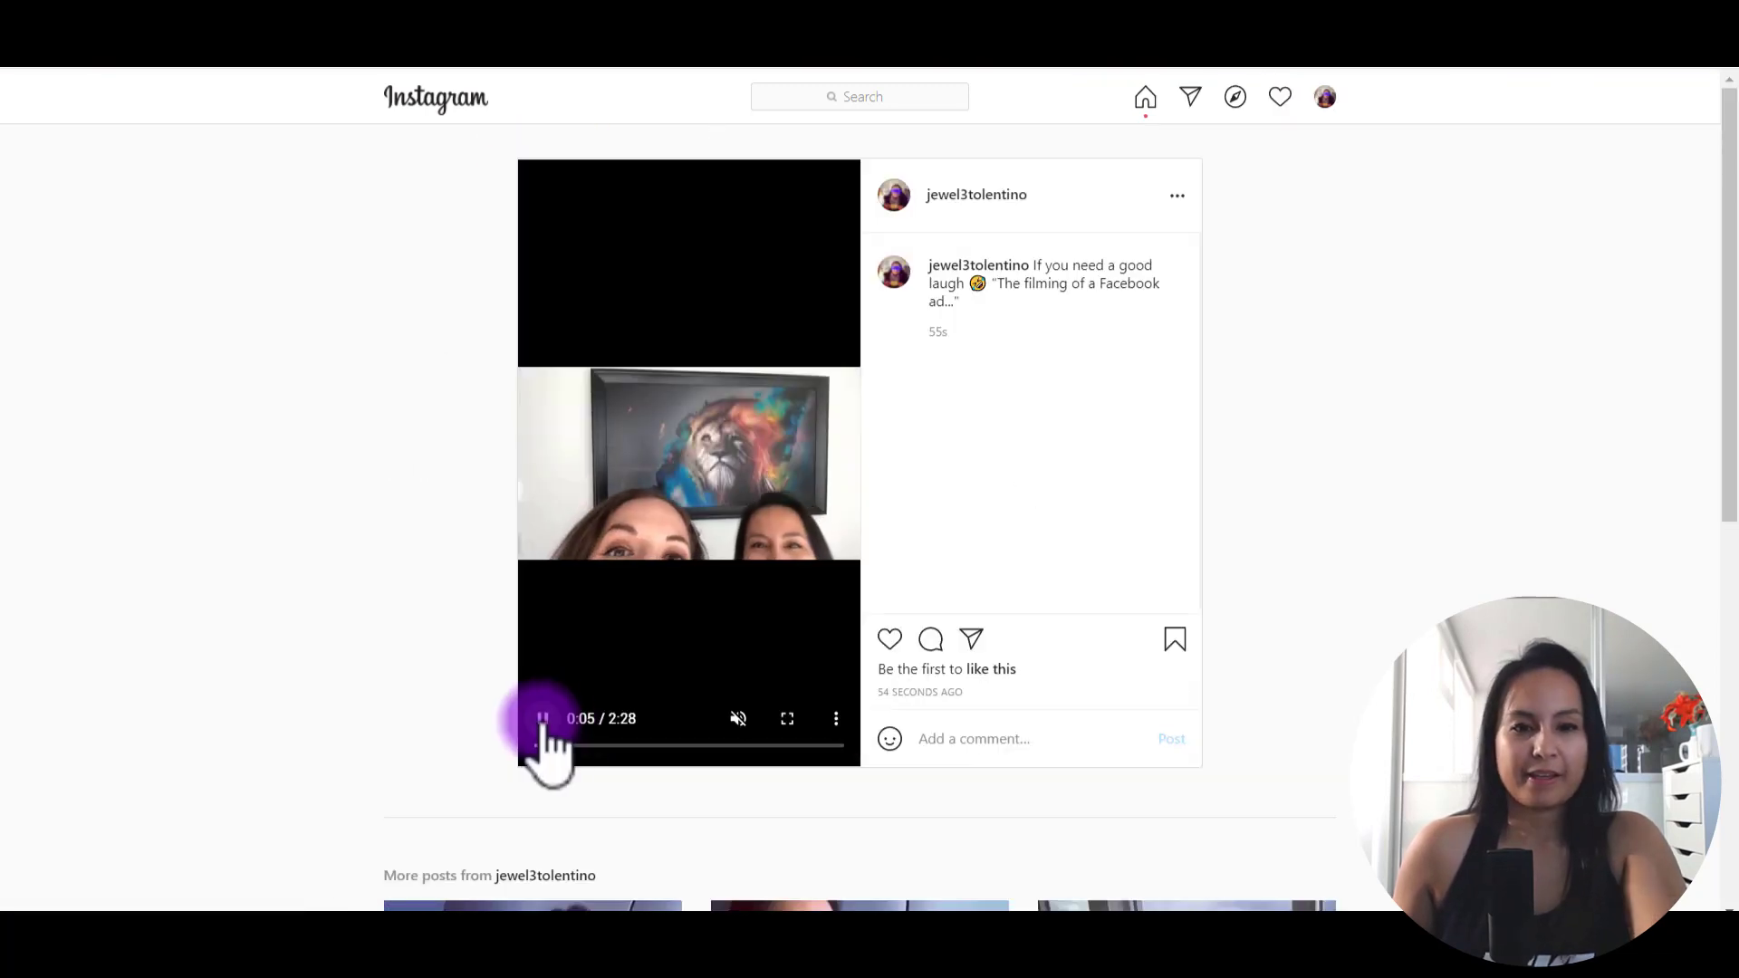